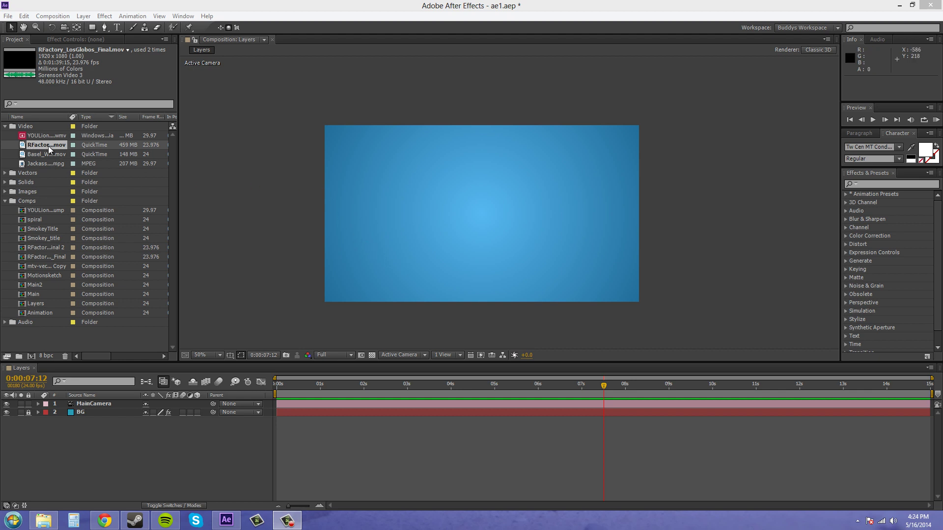
# Add RFactory_LosGlobos_Final.mov to the Layers comp as the top layer, leaving it 2D.
pyautogui.moveTo(48, 145); pyautogui.dragTo(101, 407)
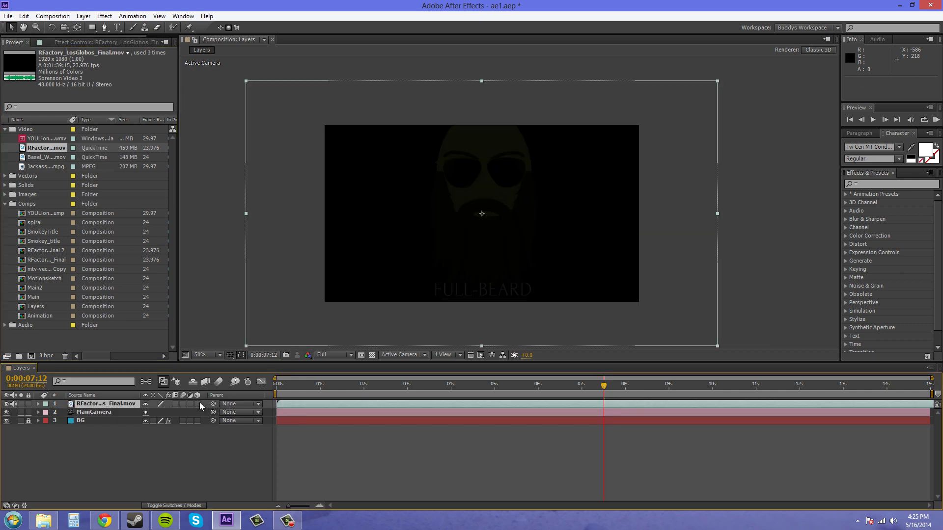
pyautogui.click(197, 404)
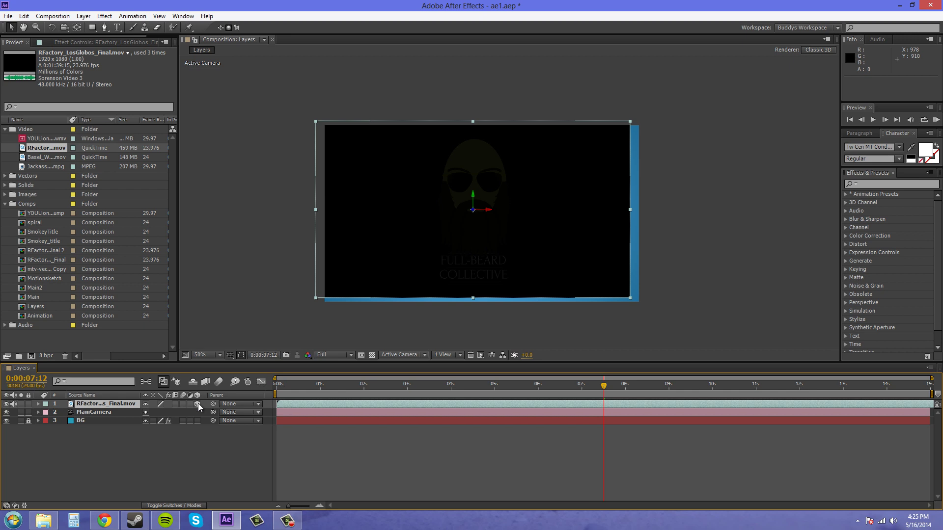
pyautogui.click(197, 403)
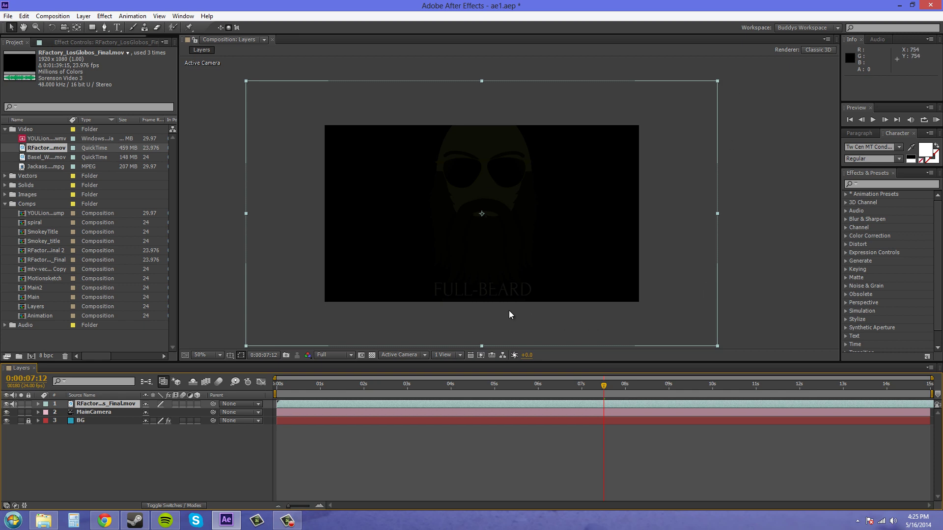
# Scale the footage layer down to 76% and preview a couple of frames.
pyautogui.press('s')
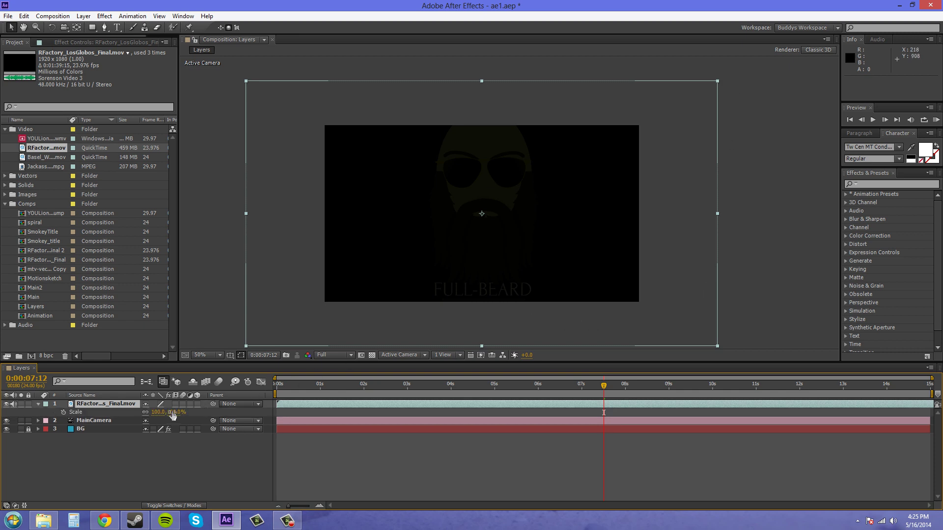
pyautogui.moveTo(169, 416); pyautogui.dragTo(156, 411)
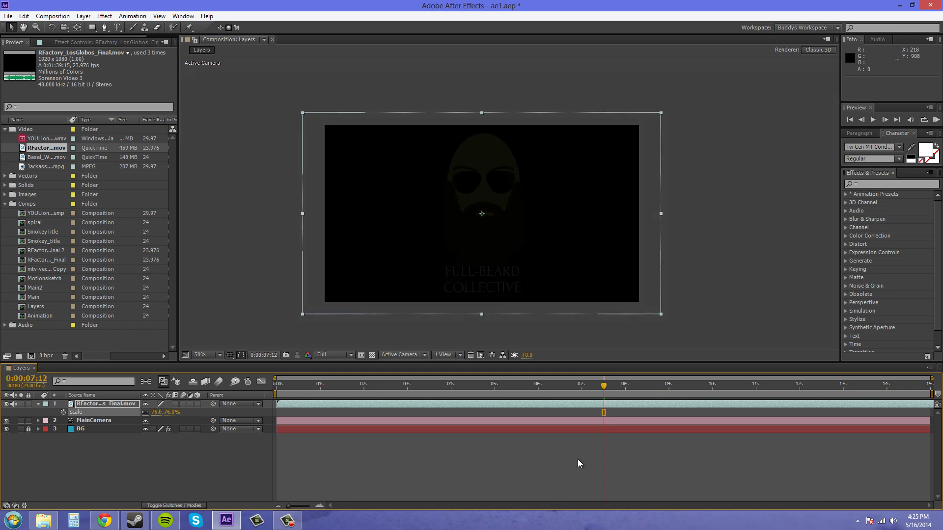
pyautogui.click(653, 388)
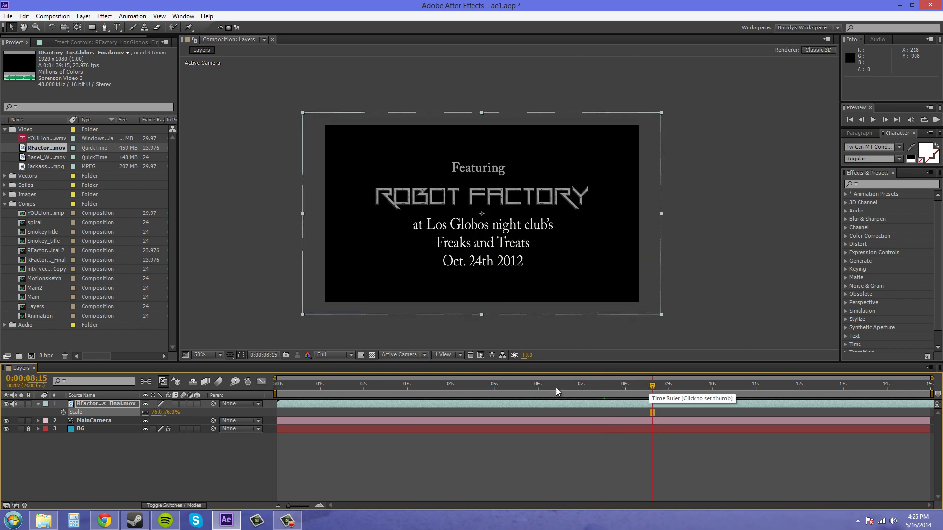
pyautogui.click(541, 391)
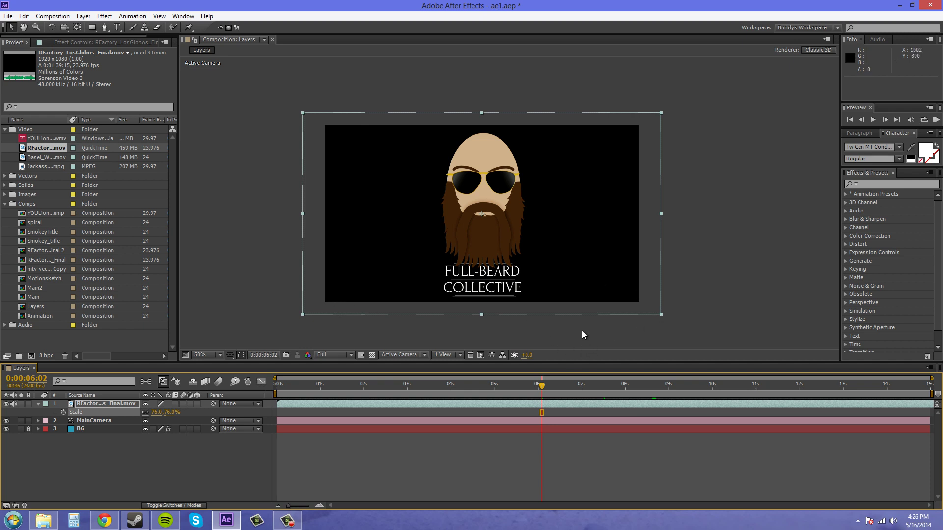
# Draw a near-square rectangle mask around the Full-Beard logo on the footage layer.
pyautogui.click(92, 28)
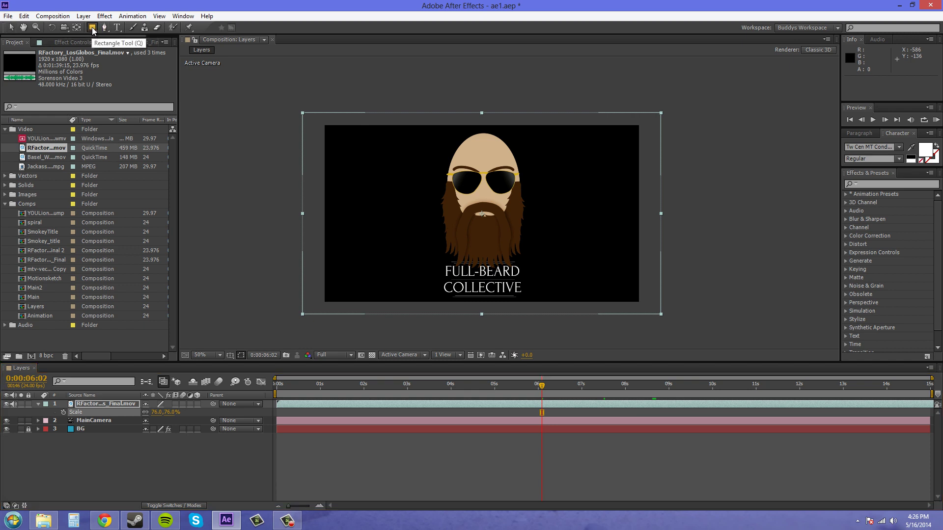
pyautogui.moveTo(91, 28); pyautogui.dragTo(118, 30)
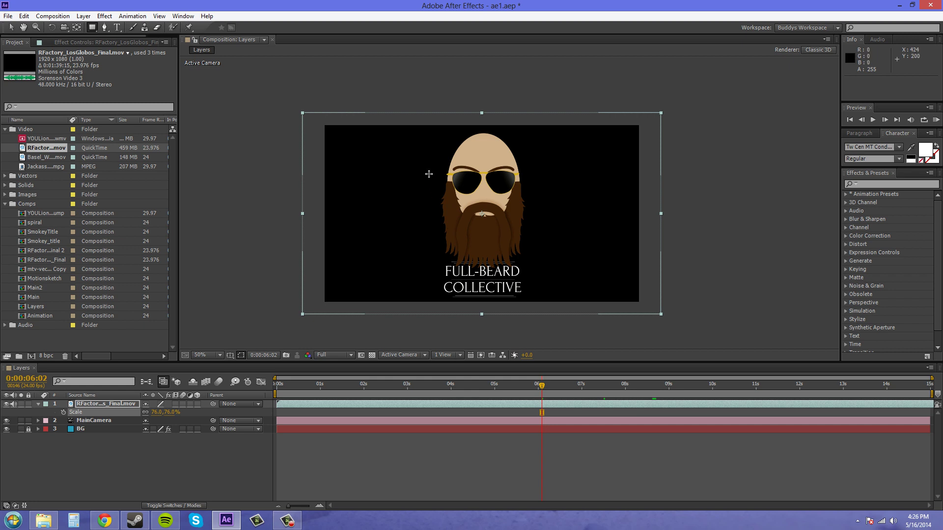
pyautogui.click(381, 138)
pyautogui.moveTo(381, 138); pyautogui.dragTo(539, 296)
pyautogui.moveTo(528, 196); pyautogui.dragTo(537, 195)
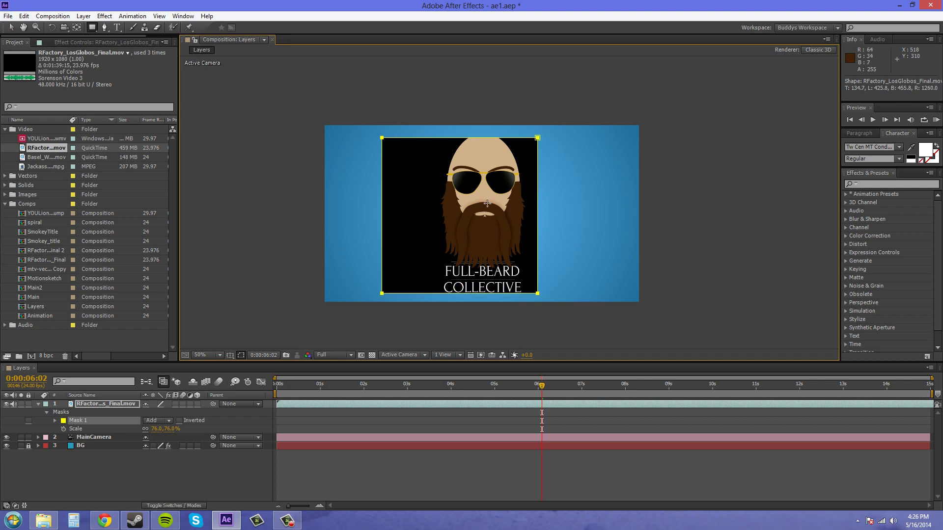
# Select the whole Mask 1 shape, shift it up and right into place, and preview the result.
pyautogui.click(10, 27)
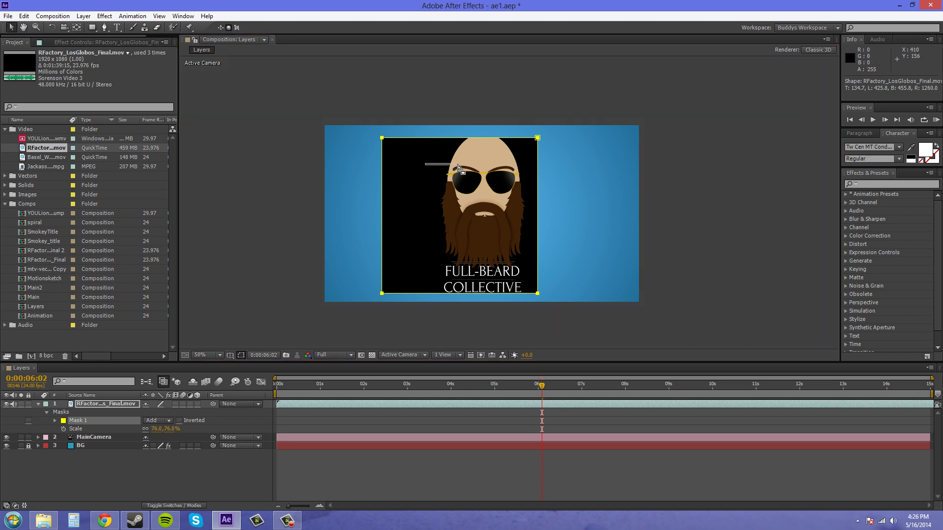
pyautogui.click(425, 163)
pyautogui.click(382, 138)
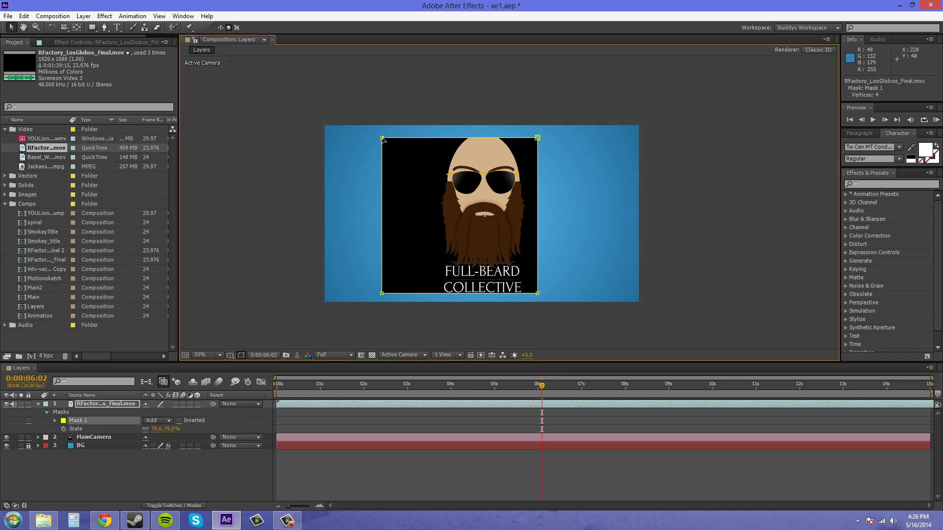
pyautogui.keyDown('shift'); pyautogui.click(537, 139); pyautogui.keyUp('shift')
pyautogui.click(518, 213)
pyautogui.moveTo(365, 130); pyautogui.dragTo(555, 290)
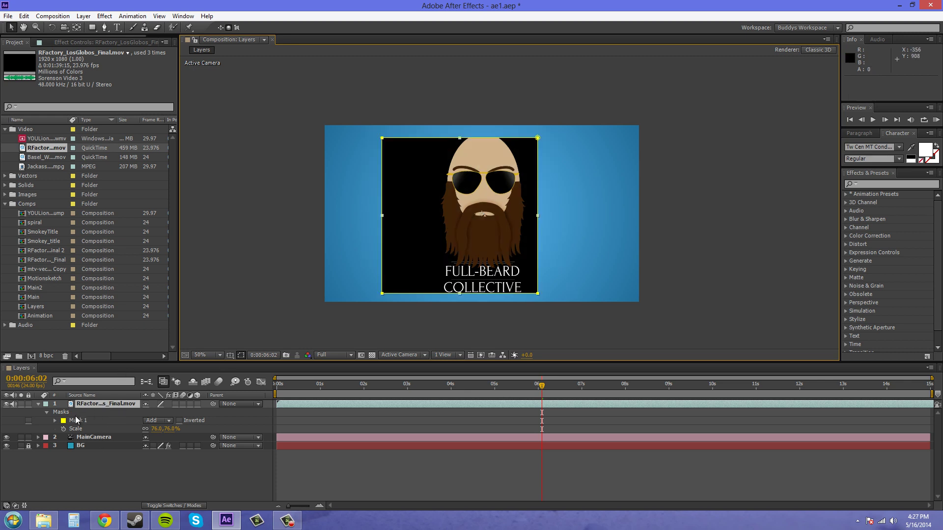
pyautogui.click(77, 421)
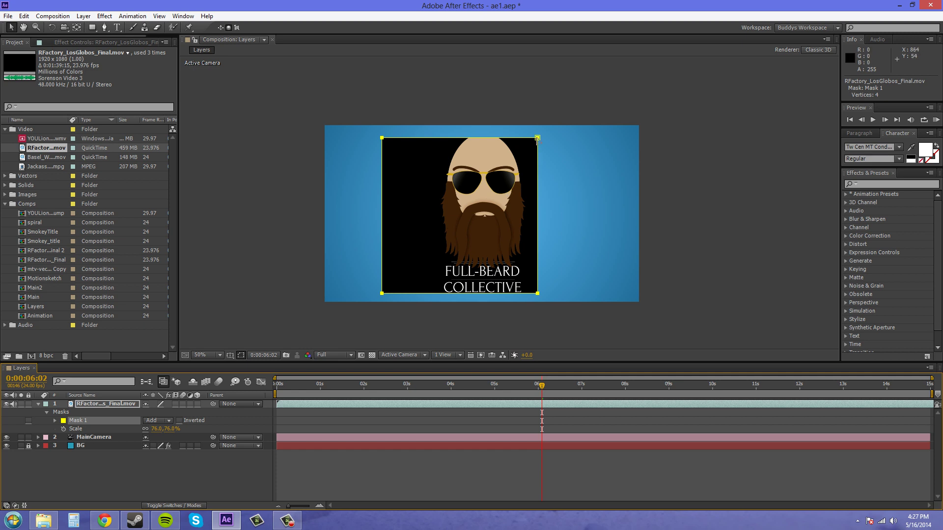
pyautogui.moveTo(538, 139); pyautogui.dragTo(557, 134)
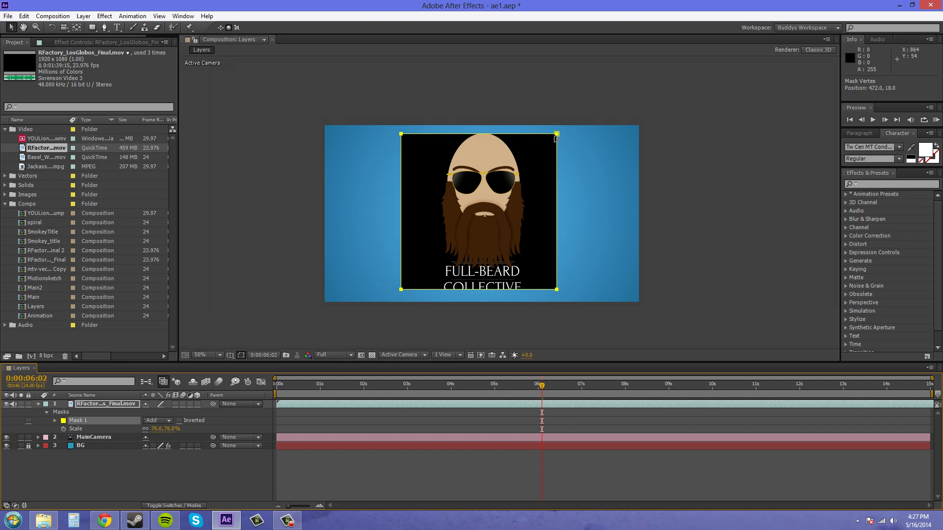
pyautogui.moveTo(556, 138); pyautogui.dragTo(557, 139)
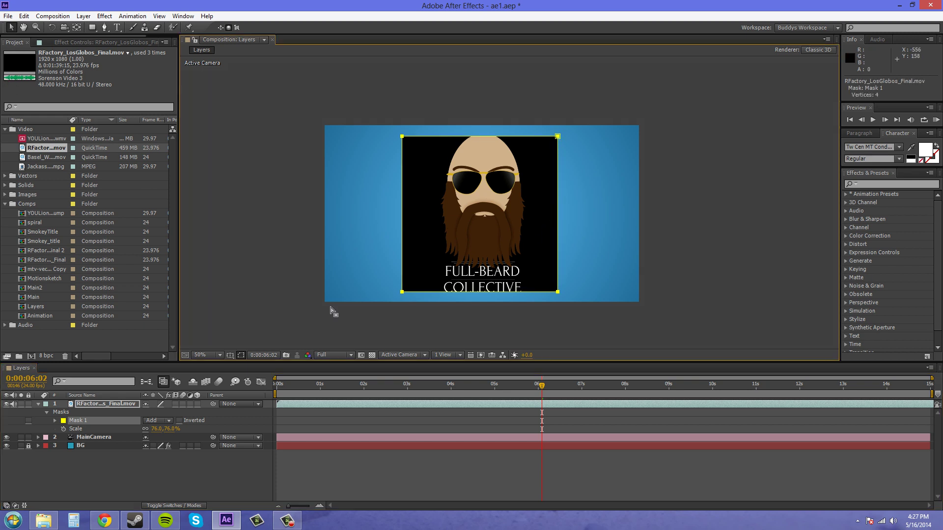
pyautogui.click(411, 328)
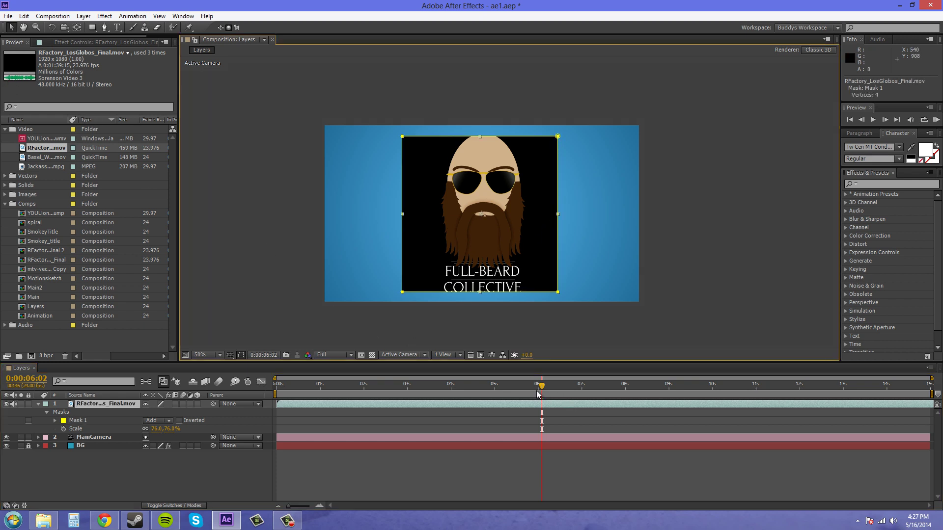
pyautogui.moveTo(515, 384); pyautogui.dragTo(639, 393)
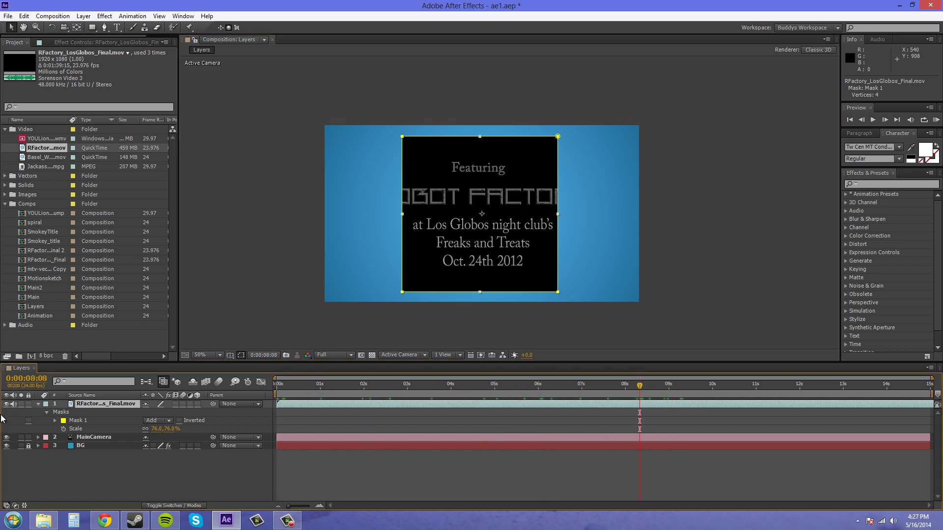
# Split the comp viewer into the 4 Views layout and select the top-left view.
pyautogui.click(38, 404)
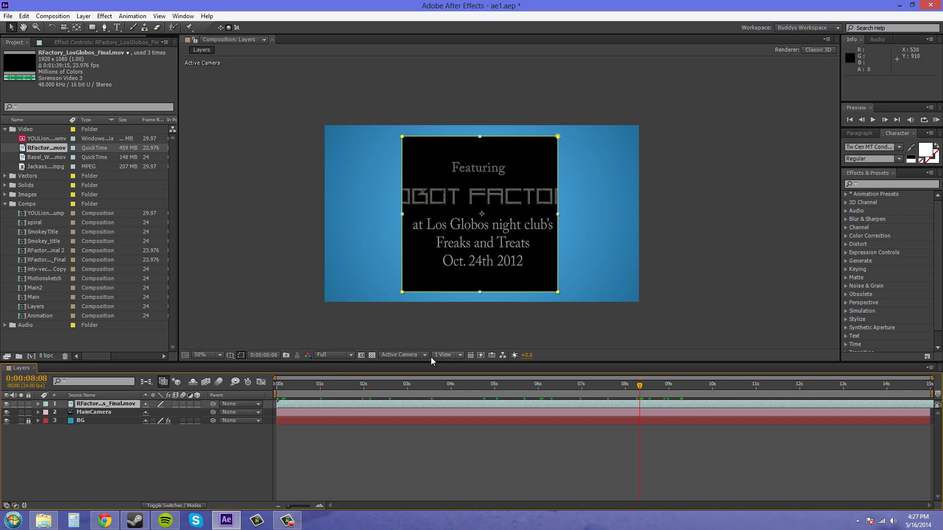
pyautogui.click(443, 355)
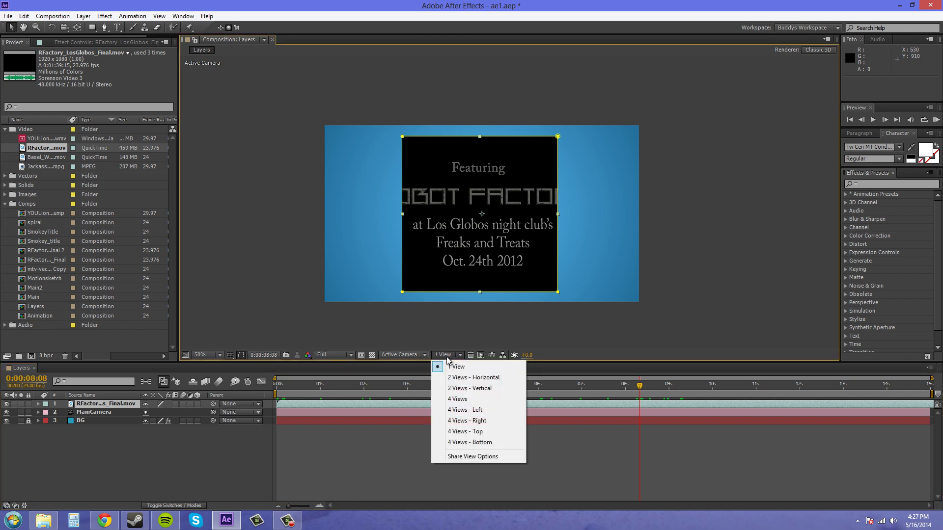
pyautogui.click(467, 401)
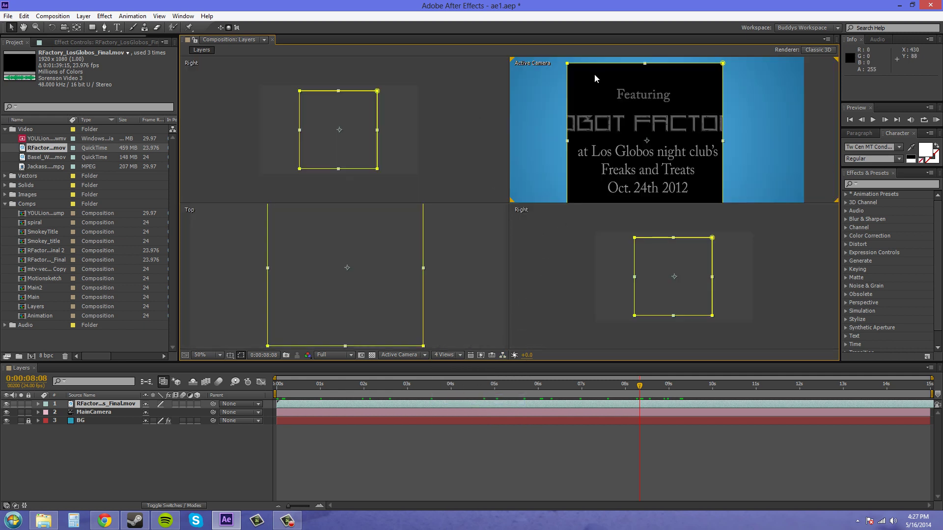
pyautogui.scroll(-2, 673, 129)
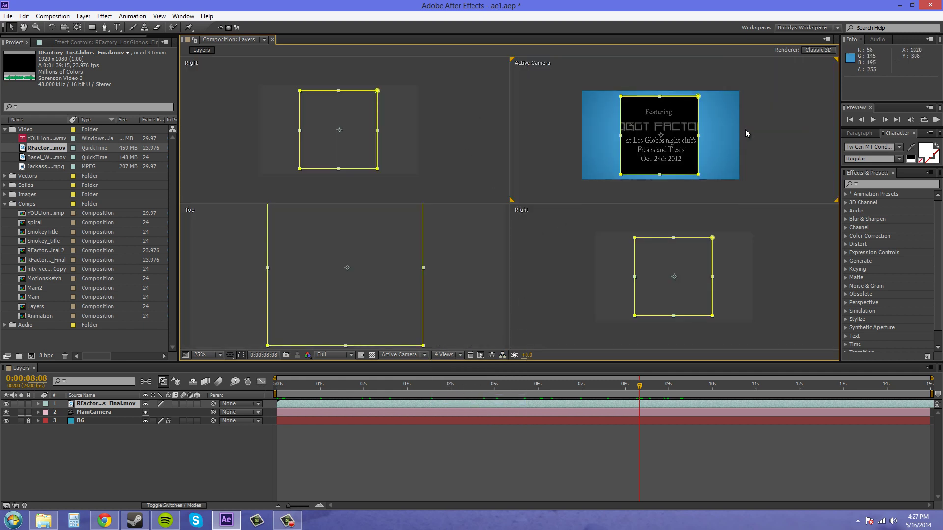
pyautogui.moveTo(745, 134)
pyautogui.mouseDown()
pyautogui.moveTo(783, 123)
pyautogui.moveTo(758, 129)
pyautogui.mouseUp()
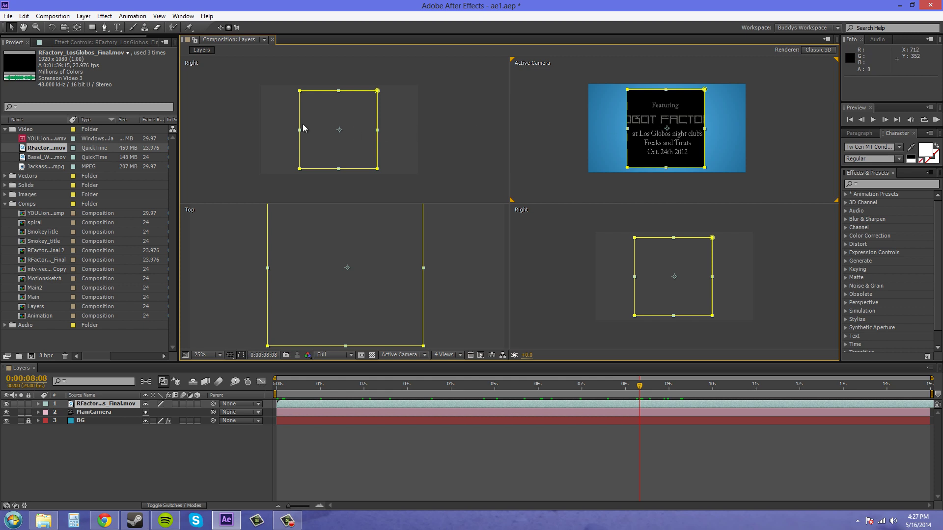
pyautogui.click(207, 71)
pyautogui.rightClick(207, 72)
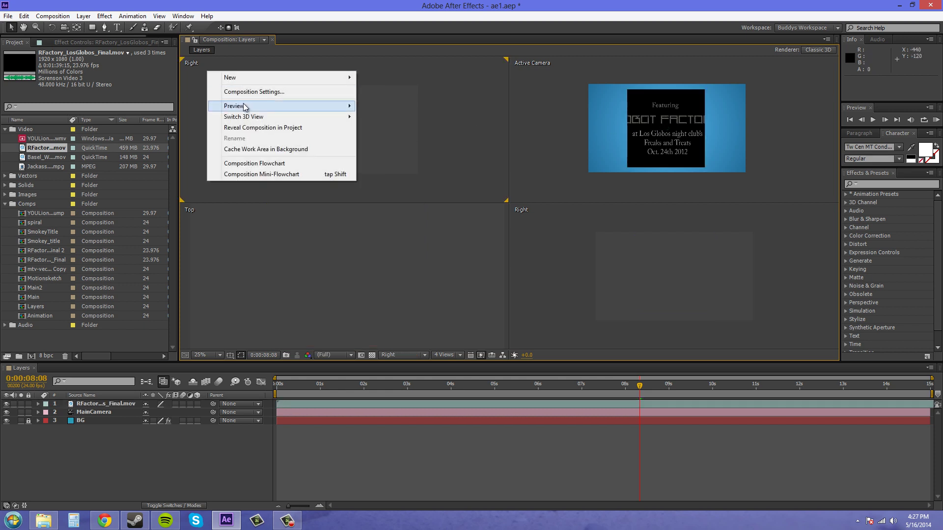
# Set the top-left view to Custom View 1 and zoom it out.
pyautogui.moveTo(261, 118)
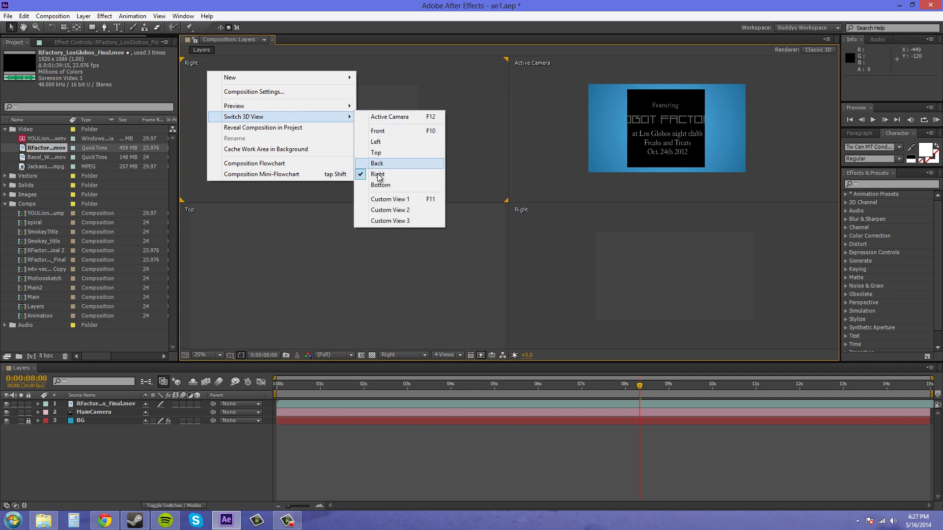
pyautogui.click(390, 199)
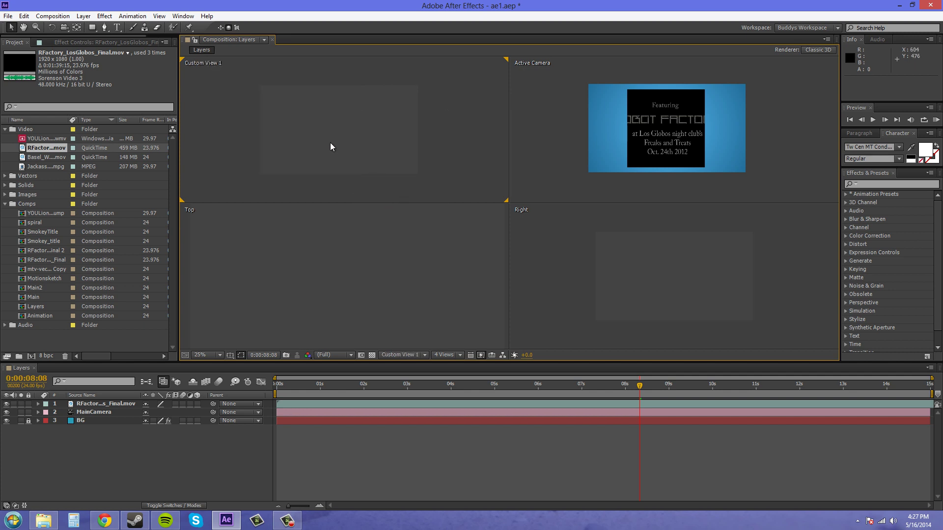
pyautogui.press(',')
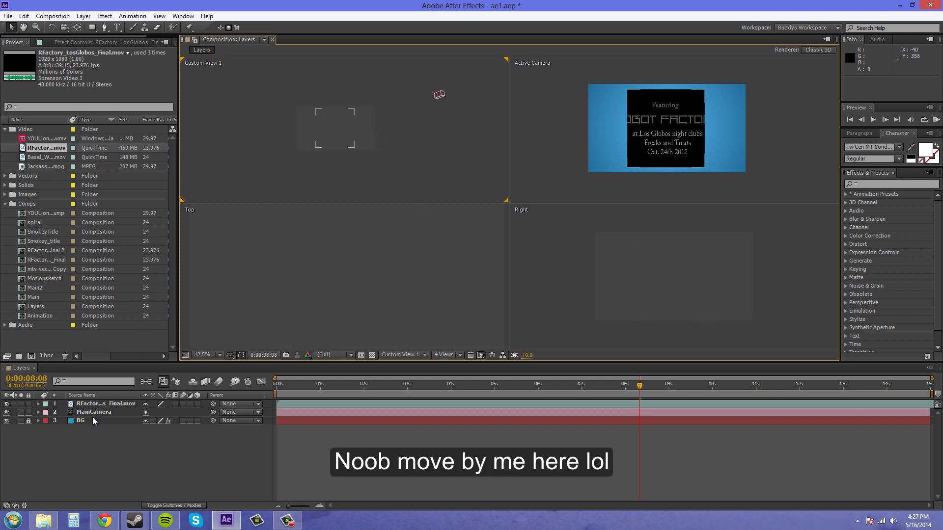
# Turn on the footage layer's 3D switch and frame it in Custom View 1.
pyautogui.click(106, 403)
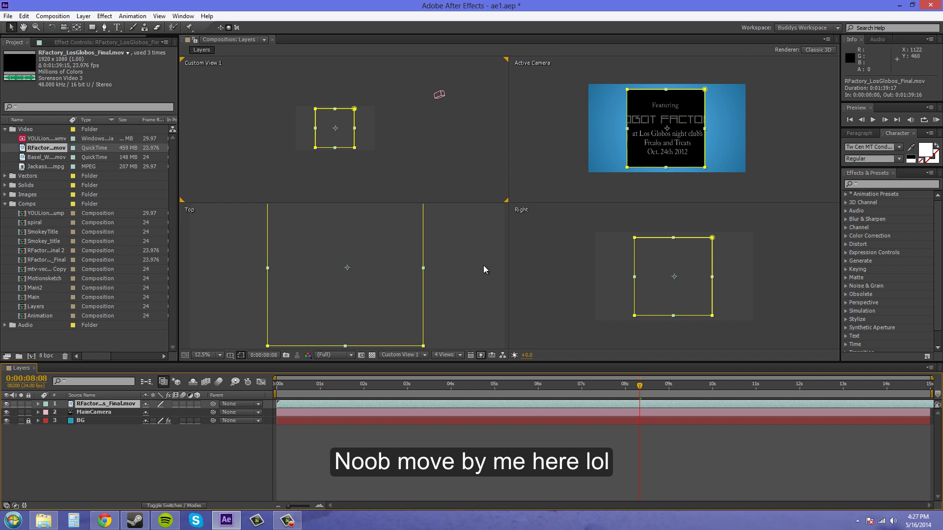
pyautogui.moveTo(577, 255)
pyautogui.mouseDown()
pyautogui.moveTo(541, 266)
pyautogui.moveTo(566, 265)
pyautogui.mouseUp()
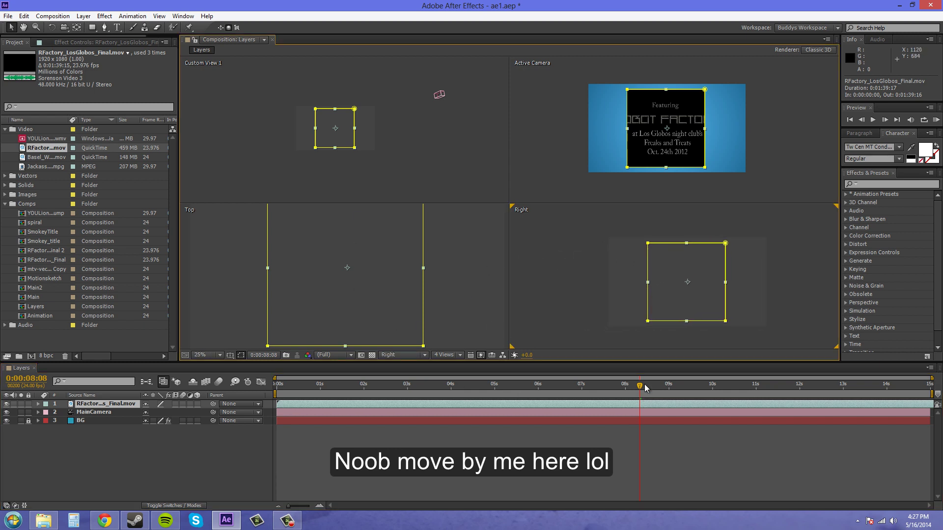
pyautogui.moveTo(639, 387)
pyautogui.mouseDown()
pyautogui.moveTo(713, 387)
pyautogui.moveTo(438, 381)
pyautogui.moveTo(637, 386)
pyautogui.mouseUp()
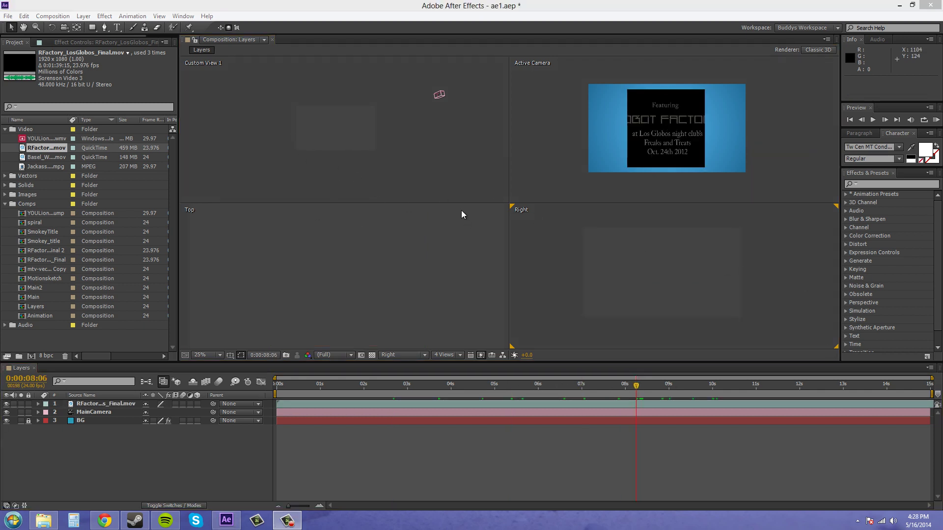
pyautogui.click(197, 404)
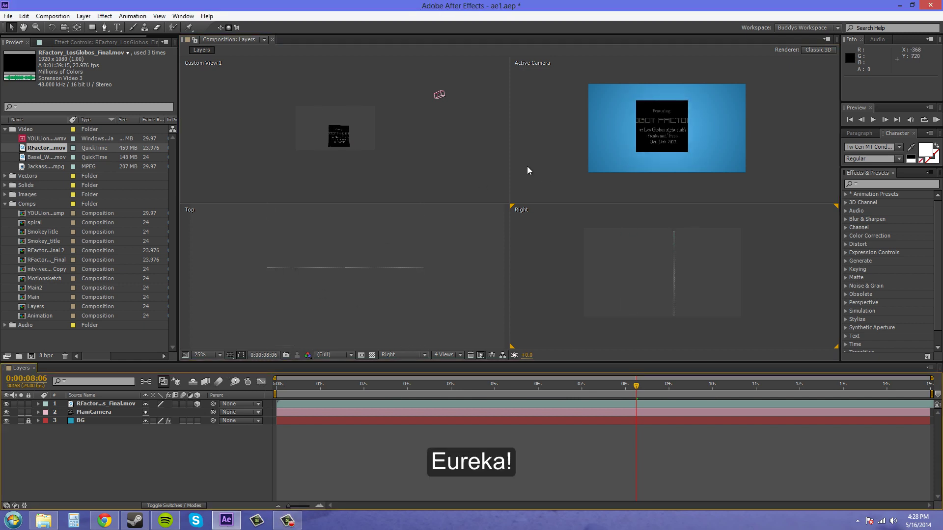
pyautogui.scroll(2, 339, 133)
pyautogui.moveTo(446, 168); pyautogui.dragTo(470, 130)
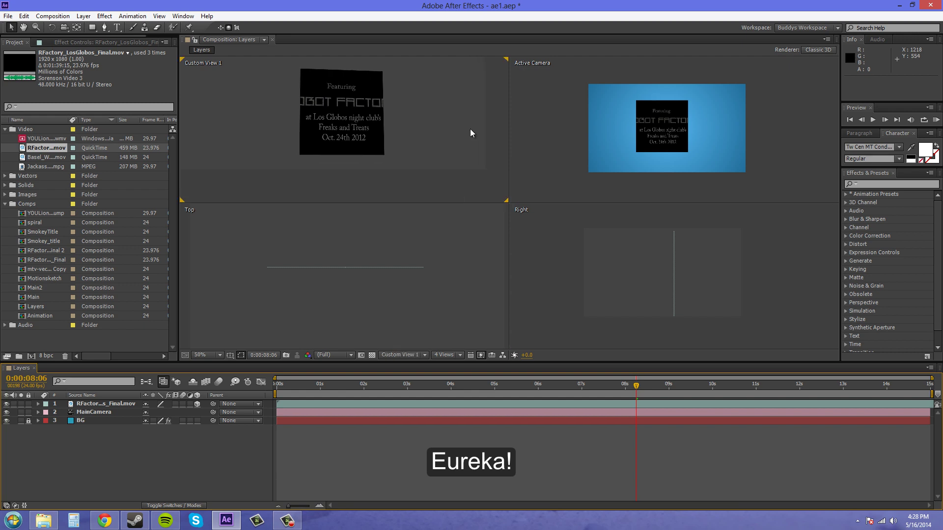
# Duplicate the footage layer and push the copy back along Z to −296.
pyautogui.click(673, 265)
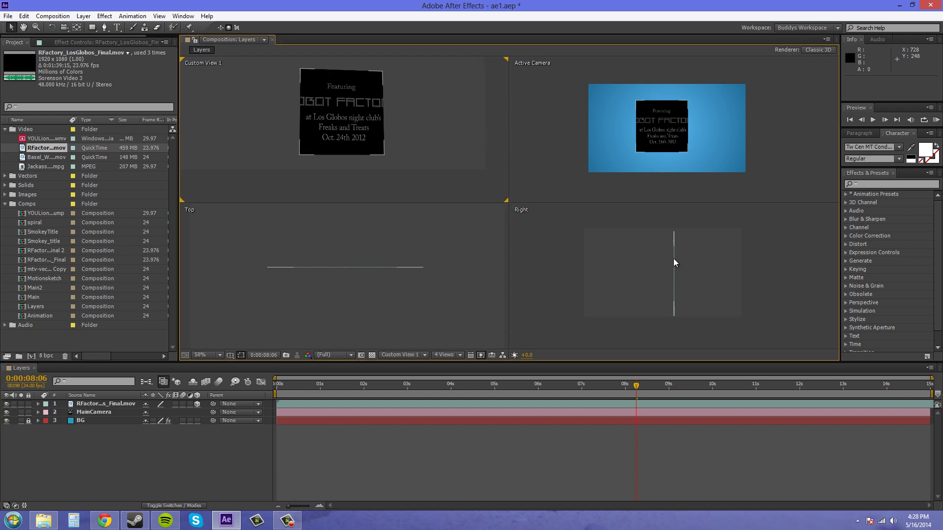
pyautogui.click(329, 267)
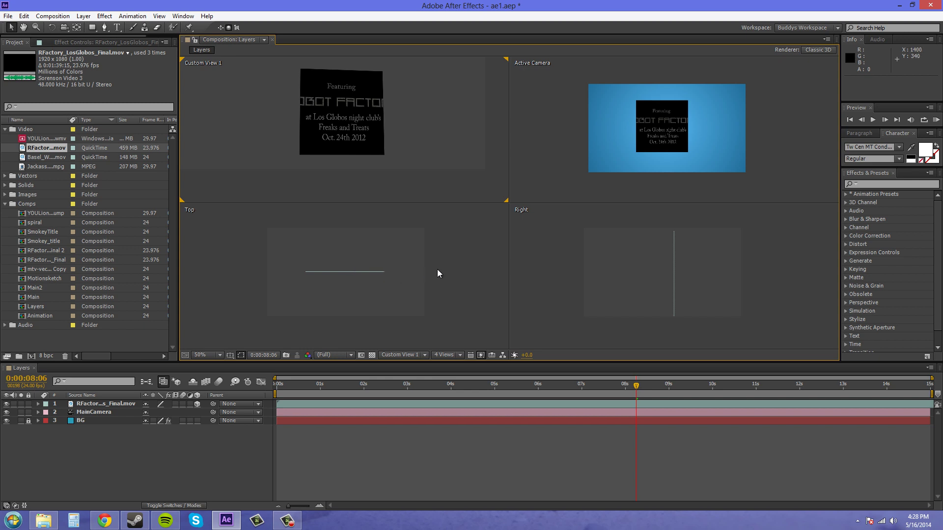
pyautogui.moveTo(426, 105)
pyautogui.mouseDown()
pyautogui.moveTo(447, 125)
pyautogui.moveTo(444, 141)
pyautogui.moveTo(433, 114)
pyautogui.mouseUp()
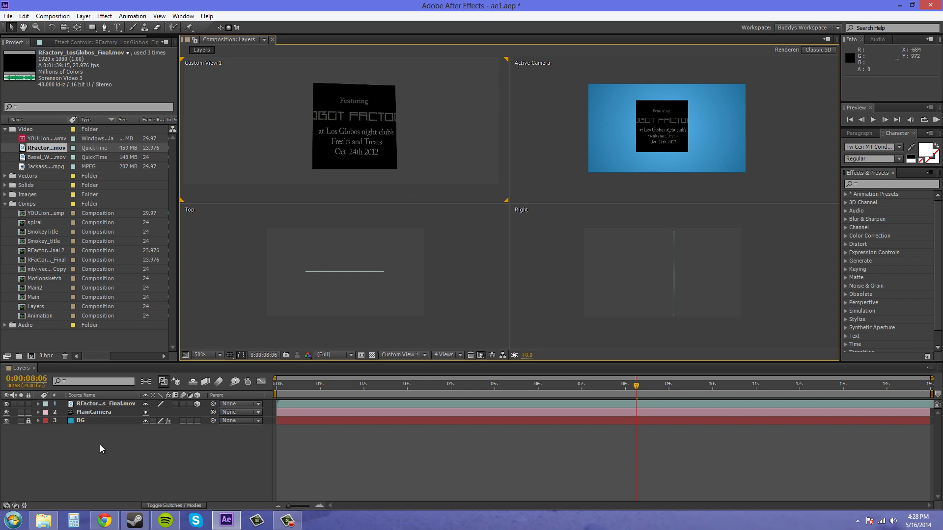
pyautogui.click(88, 404)
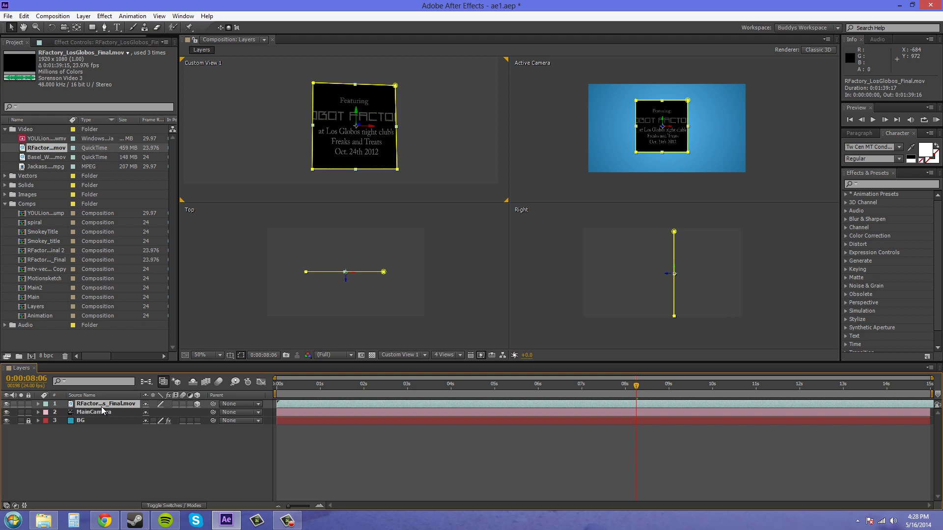
pyautogui.hotkey('ctrl', 'd')
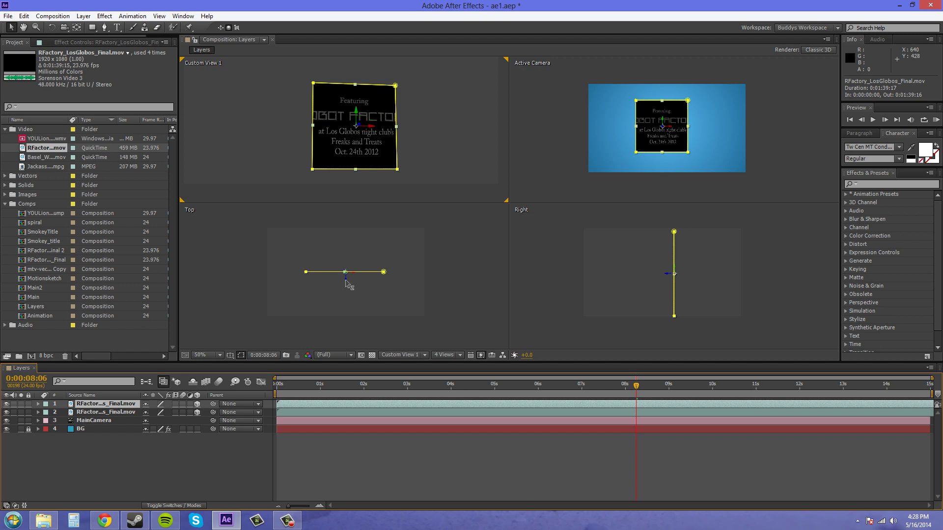
pyautogui.moveTo(348, 284); pyautogui.dragTo(349, 318)
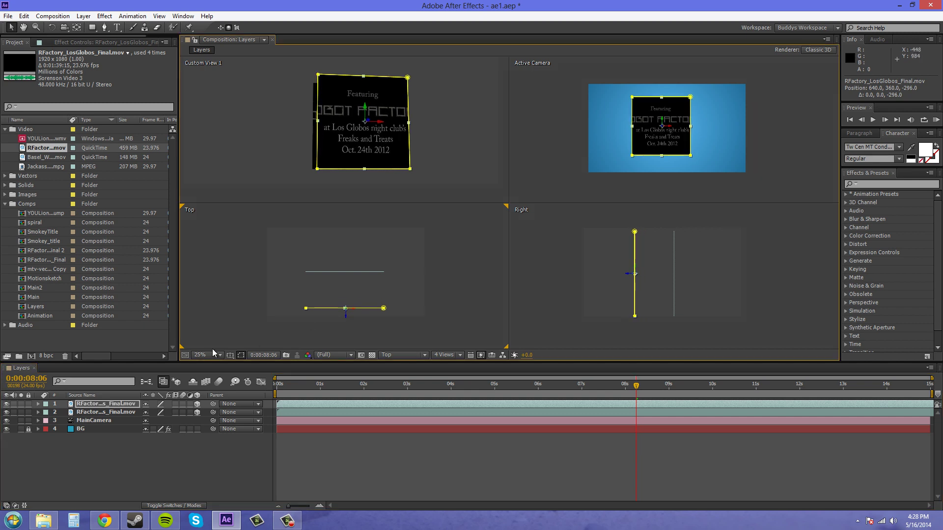
# Set the duplicate's Orientation Y to 270° and move it left to the front face's edge.
pyautogui.press('r')
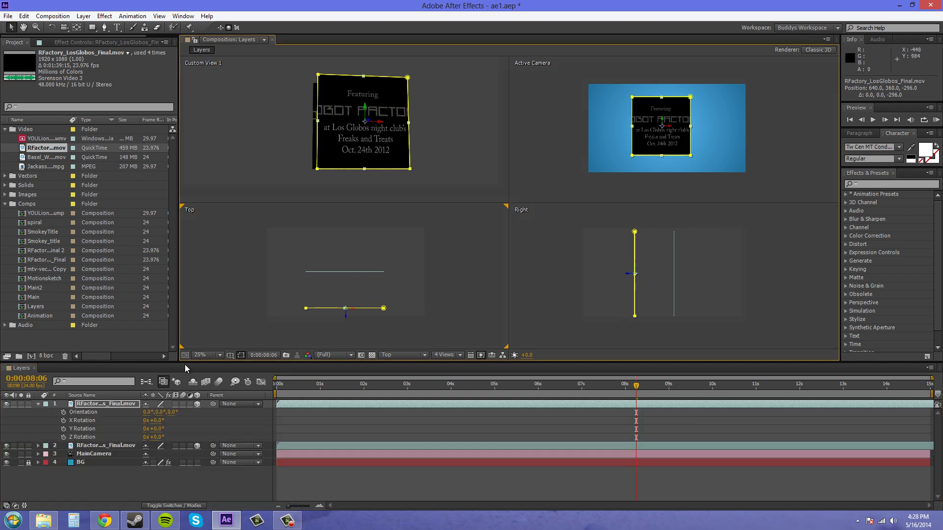
pyautogui.click(158, 413)
pyautogui.write('270')
pyautogui.press('Return')
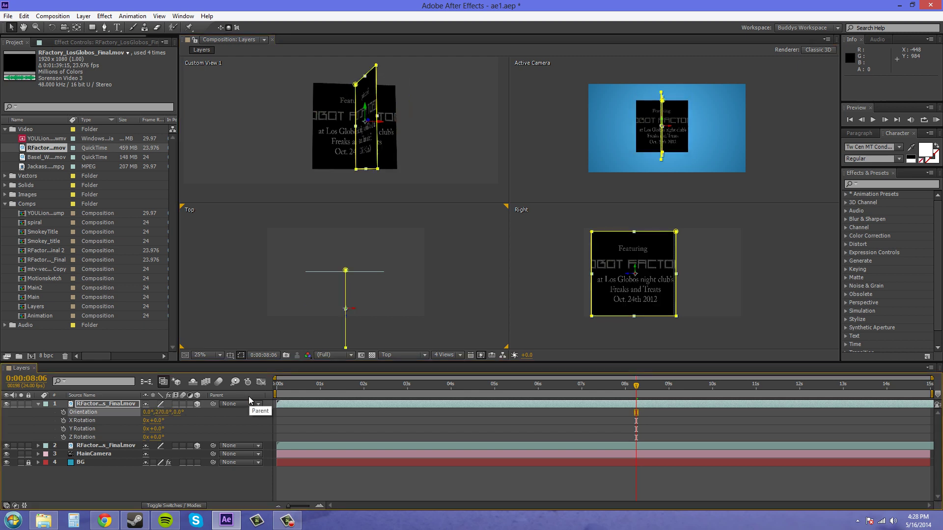
pyautogui.press('.')
pyautogui.press('.')
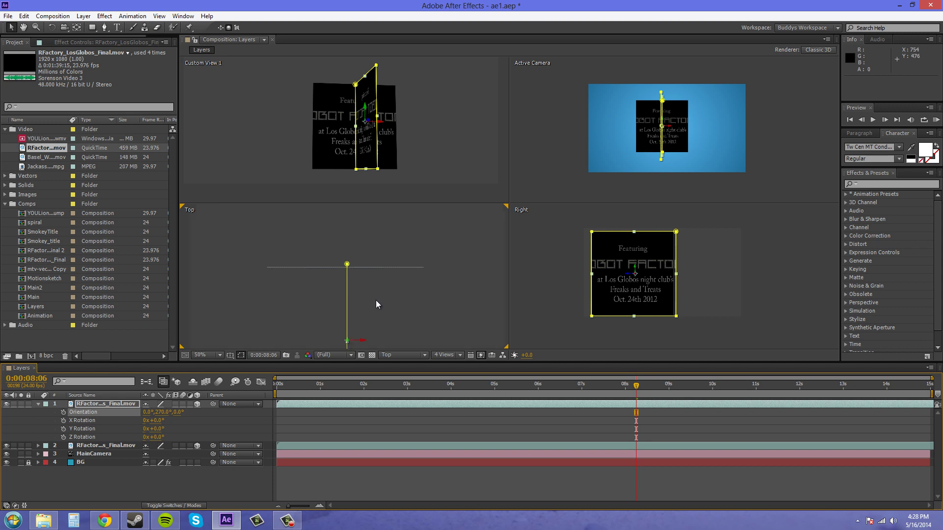
pyautogui.moveTo(376, 301); pyautogui.dragTo(378, 266)
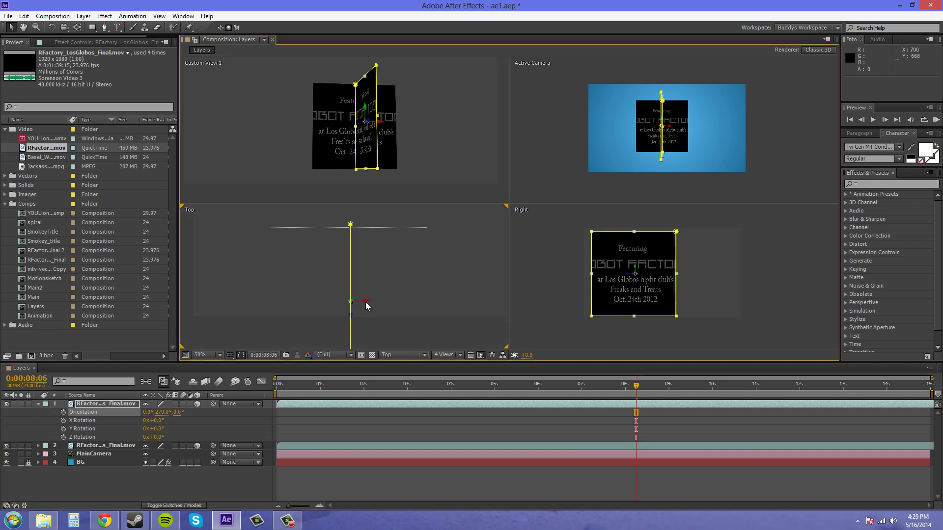
pyautogui.moveTo(366, 301); pyautogui.dragTo(272, 320)
# Zoom and pan the Top view to inspect the new corner joint.
pyautogui.click(276, 312)
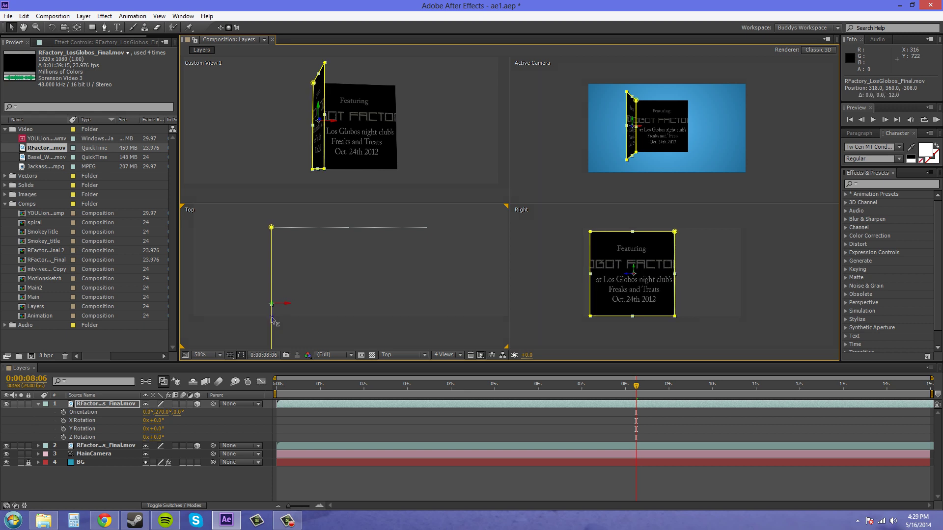
pyautogui.scroll(4, 277, 246)
pyautogui.moveTo(289, 275); pyautogui.dragTo(423, 301)
pyautogui.scroll(3, 423, 302)
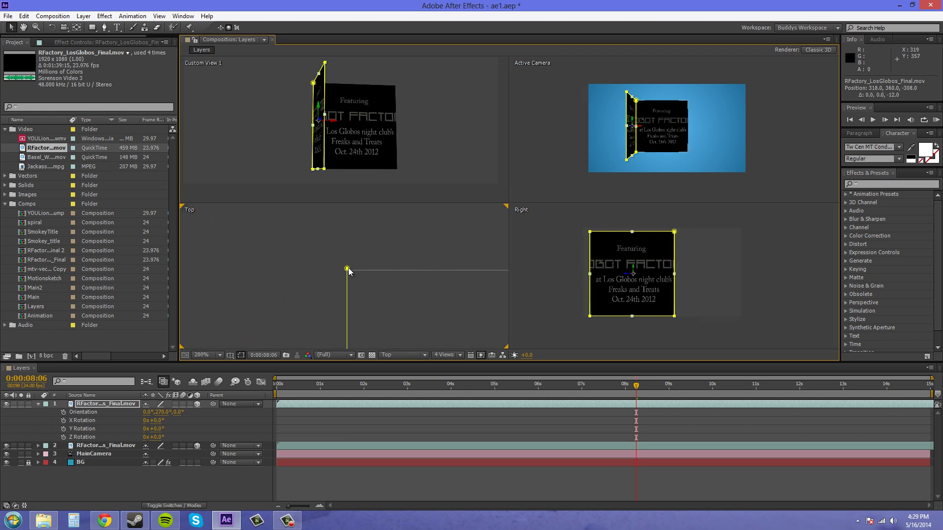
pyautogui.click(217, 424)
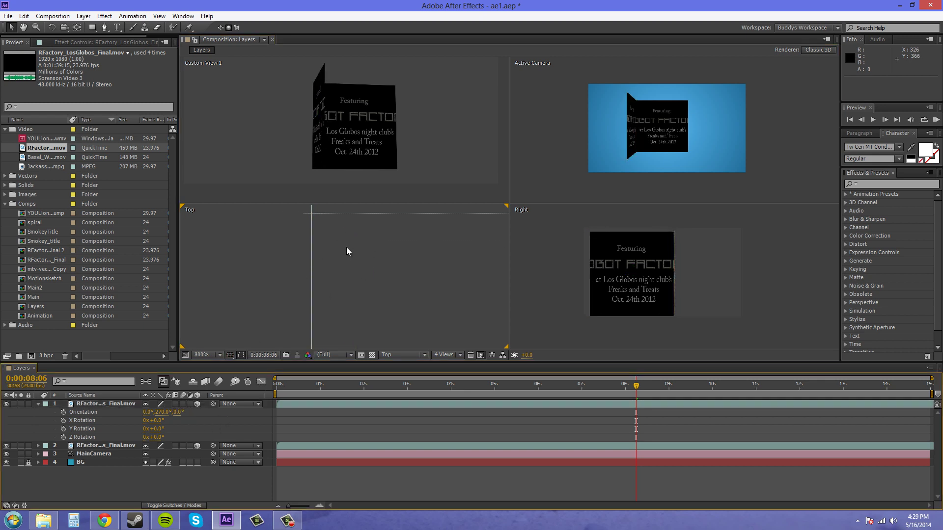
pyautogui.moveTo(320, 253); pyautogui.dragTo(320, 276)
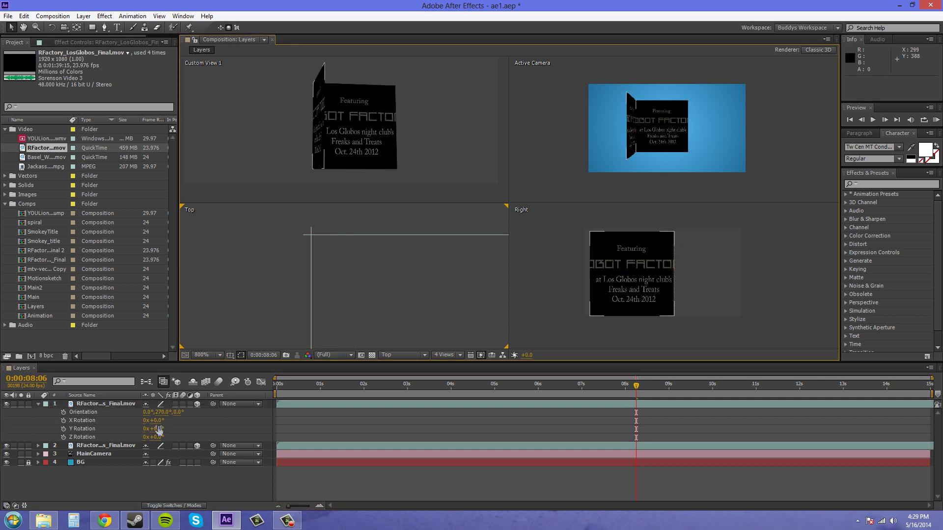
# Nudge the side wall's Position to 316, 360, −310, checking the joint in the Top view.
pyautogui.click(122, 405)
pyautogui.press('p')
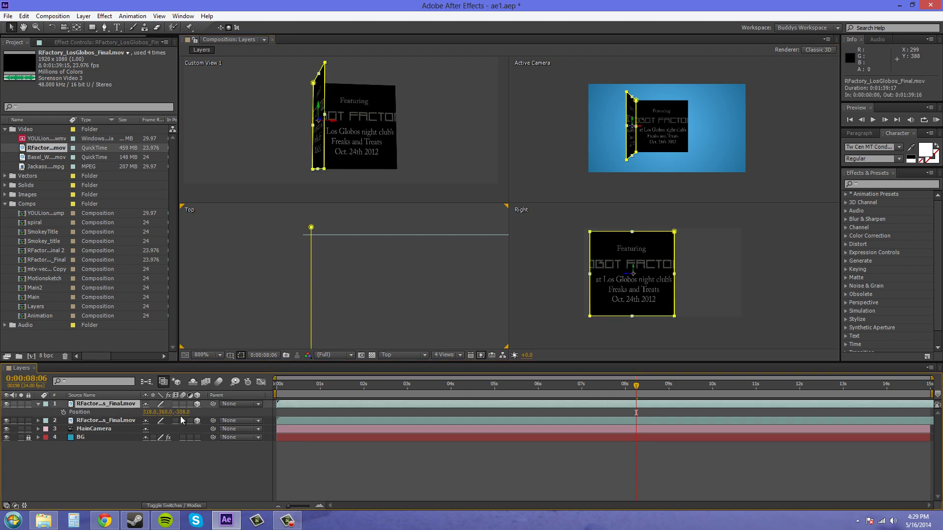
pyautogui.moveTo(182, 412); pyautogui.dragTo(153, 415)
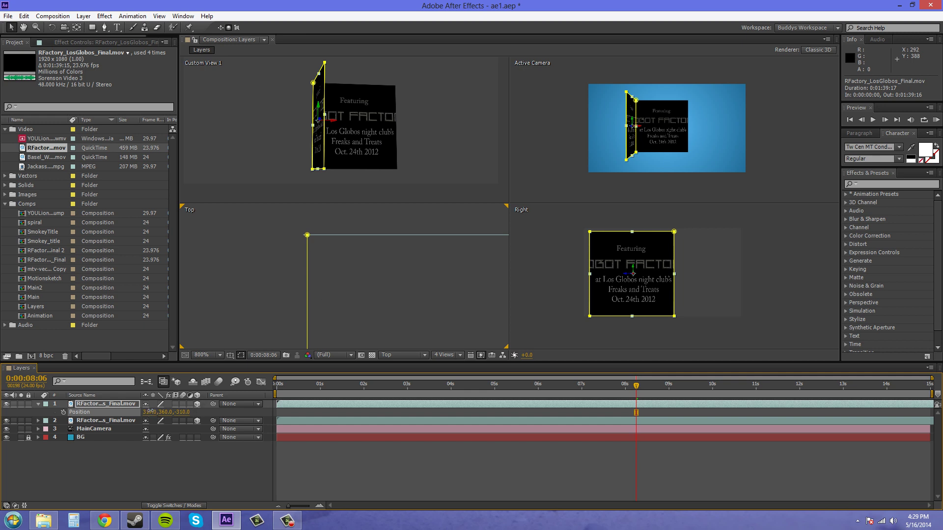
pyautogui.moveTo(147, 413); pyautogui.dragTo(152, 416)
pyautogui.click(337, 275)
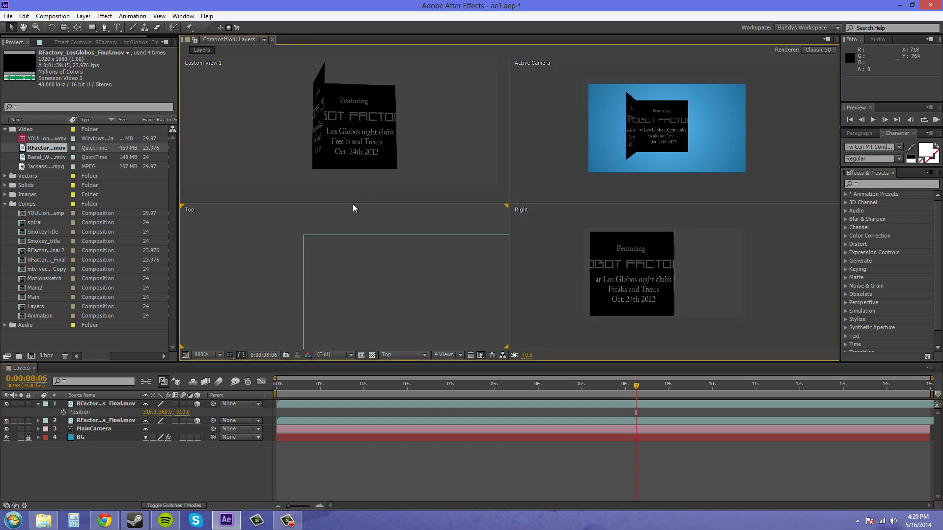
pyautogui.press('.')
pyautogui.moveTo(295, 234); pyautogui.dragTo(352, 354)
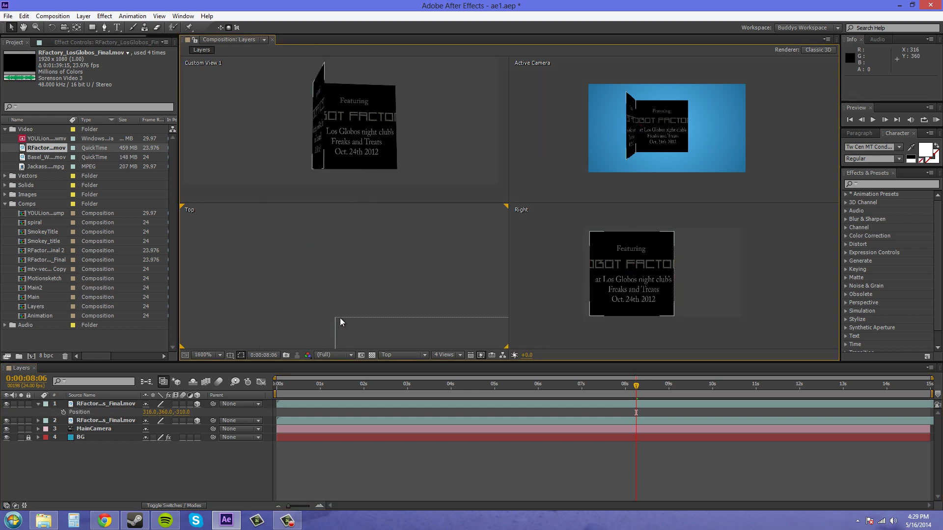
pyautogui.press(',')
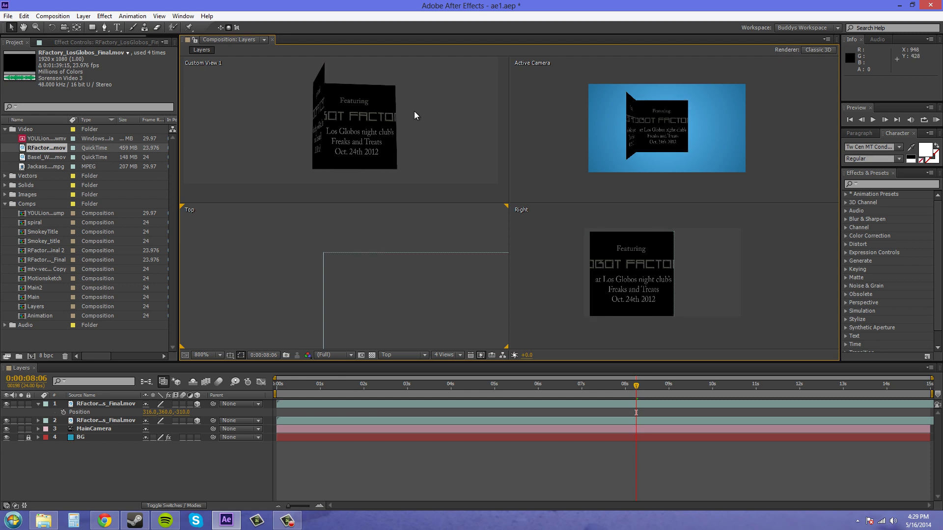
# Orbit and zoom Custom View 1 with the Unified Camera Tool to view the joined faces.
pyautogui.click(64, 28)
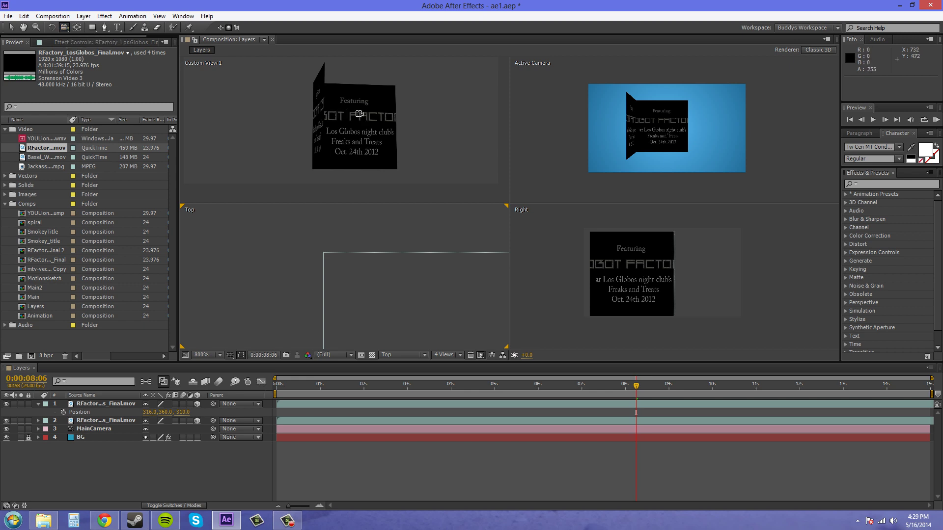
pyautogui.moveTo(361, 114); pyautogui.dragTo(249, 105)
pyautogui.scroll(2, 451, 141)
pyautogui.scroll(4, 357, 149)
pyautogui.scroll(-4, 426, 130)
pyautogui.scroll(-1, 397, 127)
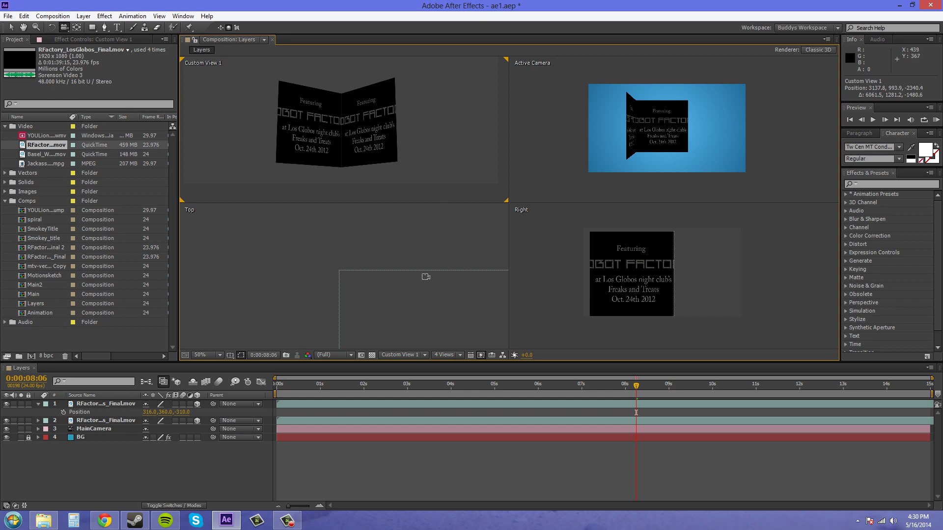
# Duplicate the side wall and drag the copy right to the opposite side.
pyautogui.press('v')
pyautogui.click(280, 211)
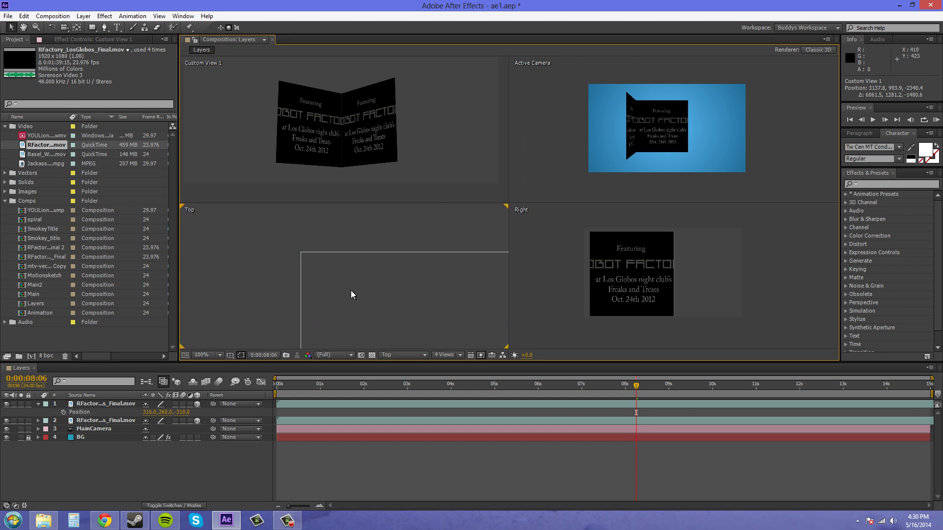
pyautogui.scroll(-4, 350, 291)
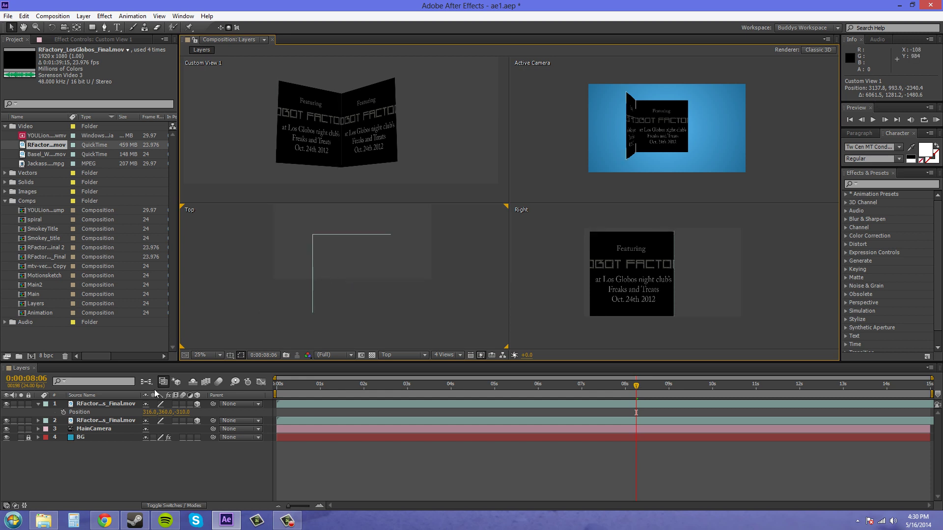
pyautogui.click(110, 406)
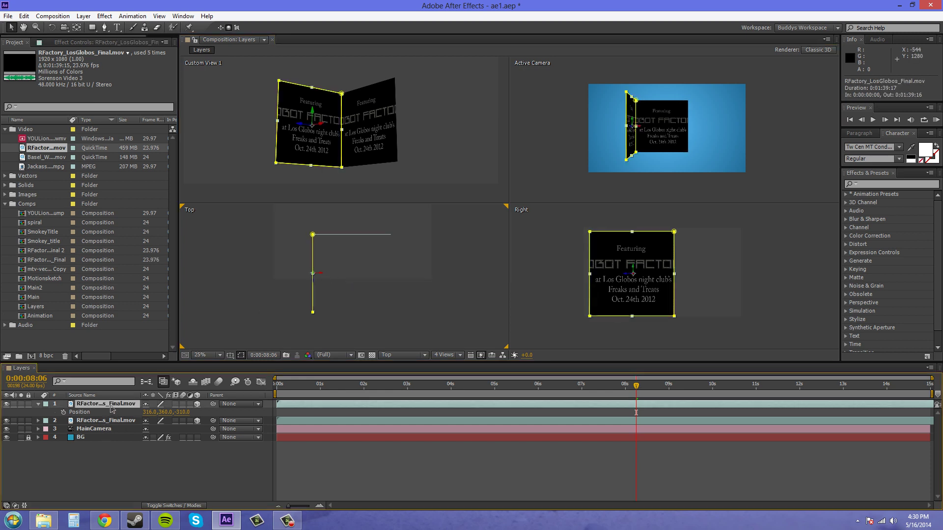
pyautogui.hotkey('ctrl', 'd')
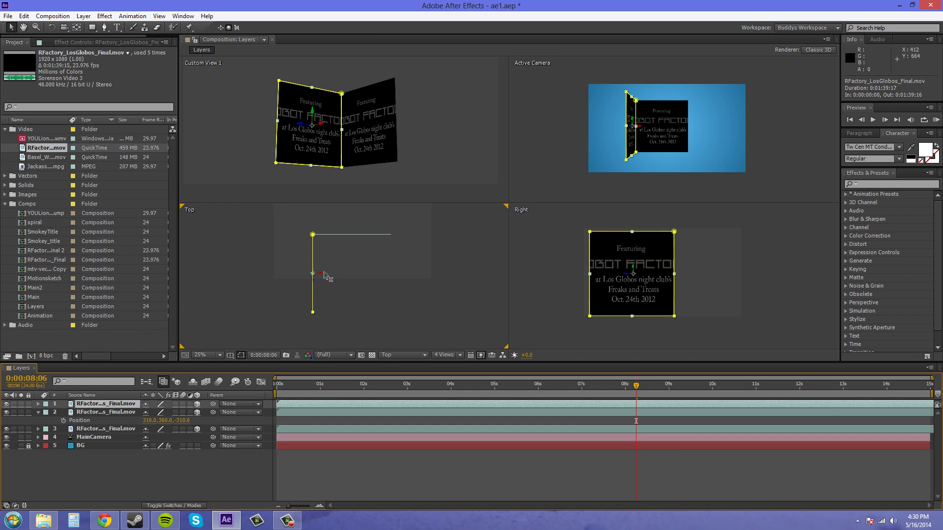
pyautogui.moveTo(325, 273); pyautogui.dragTo(402, 278)
# Fine-tune the new right wall's Position X to about 947.
pyautogui.scroll(5, 393, 243)
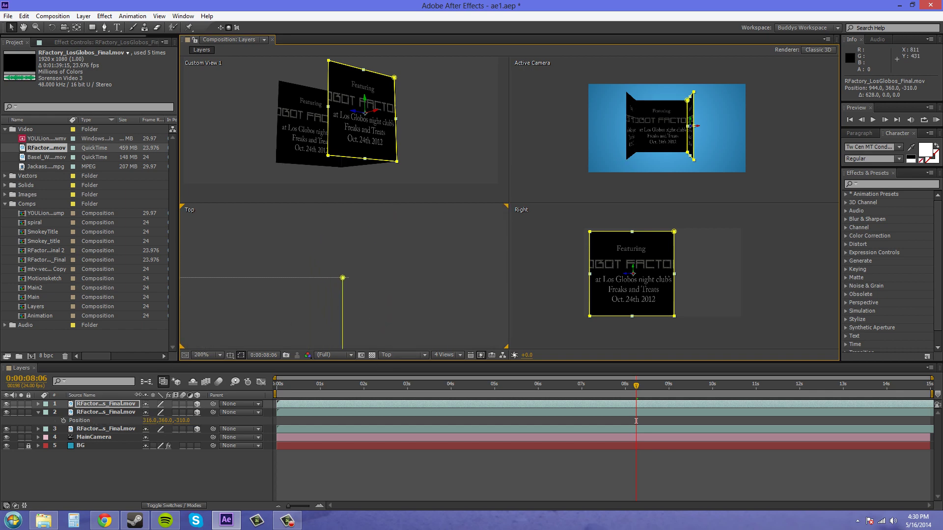
pyautogui.hotkey('alt', 'shift', 'p')
pyautogui.moveTo(152, 412); pyautogui.dragTo(153, 411)
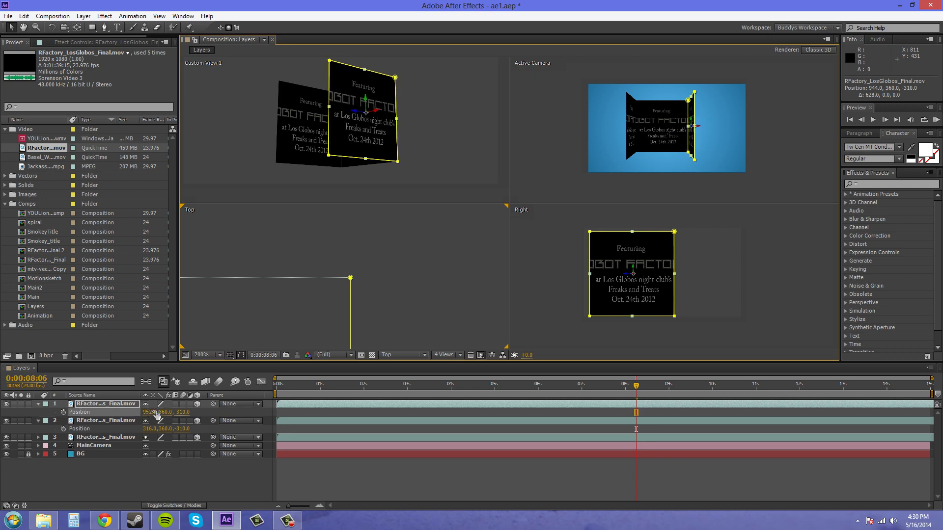
pyautogui.scroll(2, 354, 287)
pyautogui.click(425, 285)
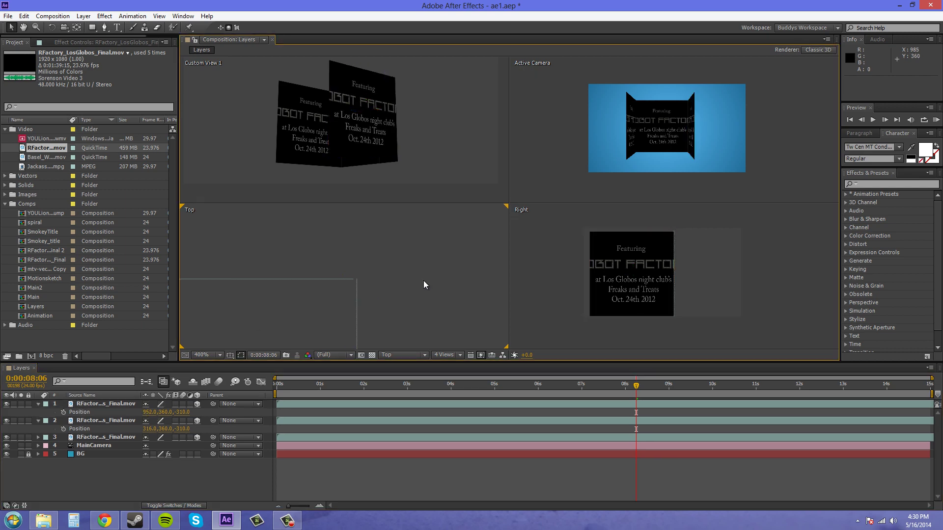
pyautogui.click(148, 412)
pyautogui.moveTo(148, 412); pyautogui.dragTo(146, 412)
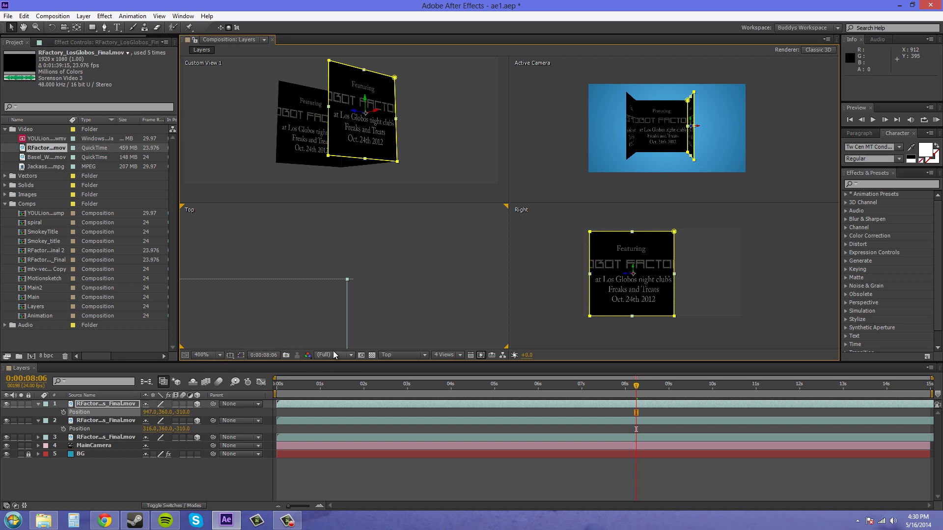
# Show mask paths, set the right wall's Position X to 950, and check the joint in Top view.
pyautogui.click(240, 355)
pyautogui.moveTo(147, 412); pyautogui.dragTo(153, 412)
pyautogui.click(387, 290)
pyautogui.scroll(2, 363, 282)
pyautogui.scroll(-8, 395, 295)
pyautogui.moveTo(413, 264); pyautogui.dragTo(411, 274)
# Duplicate the front face layer (layer 3) with Ctrl+D, bringing the comp to six layers.
pyautogui.click(106, 437)
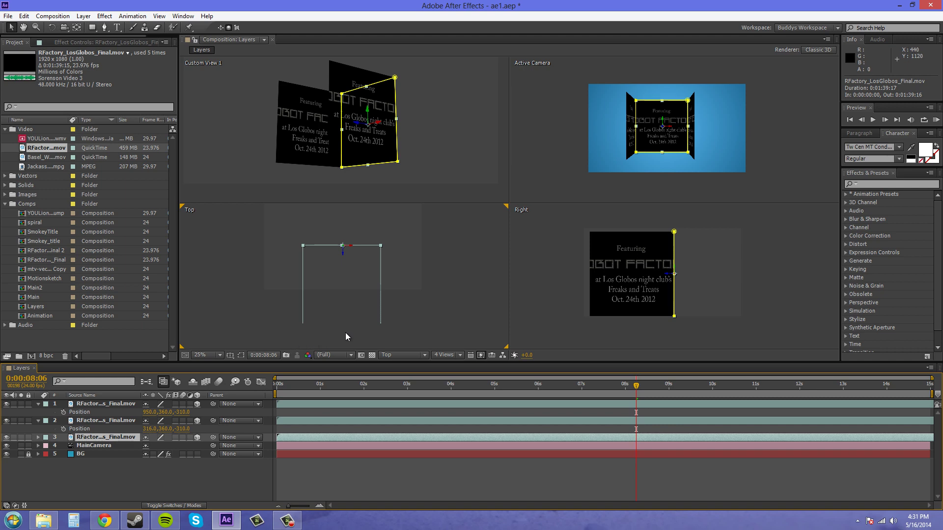
pyautogui.hotkey('ctrl', 'd')
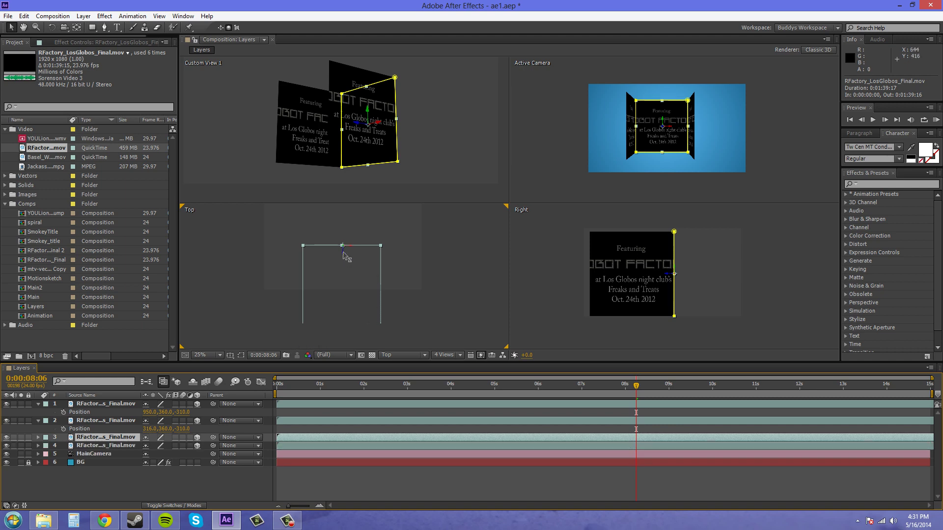